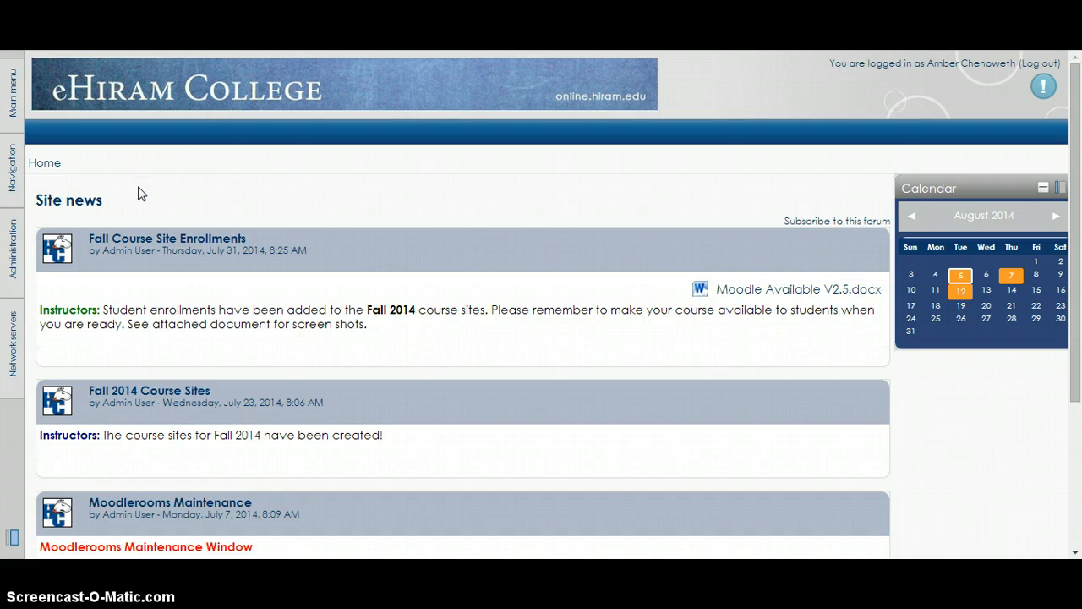
# - Open the course 2014_FA_T12_PSYC_48000.00 from the 201410 term of the Traditional College courses
pyautogui.click(11, 179)
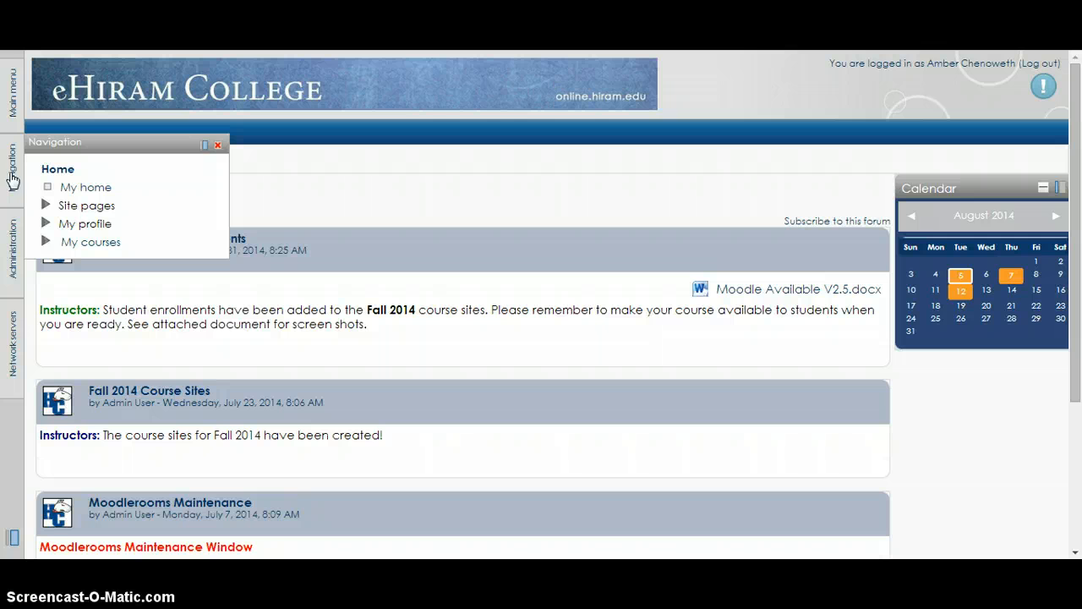
pyautogui.click(46, 243)
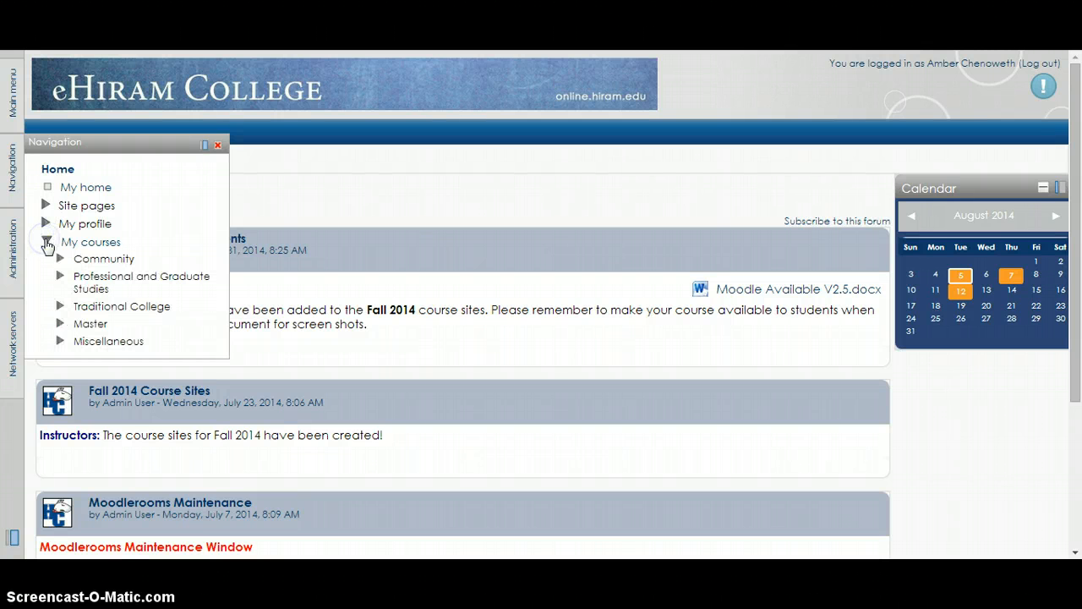
pyautogui.click(60, 306)
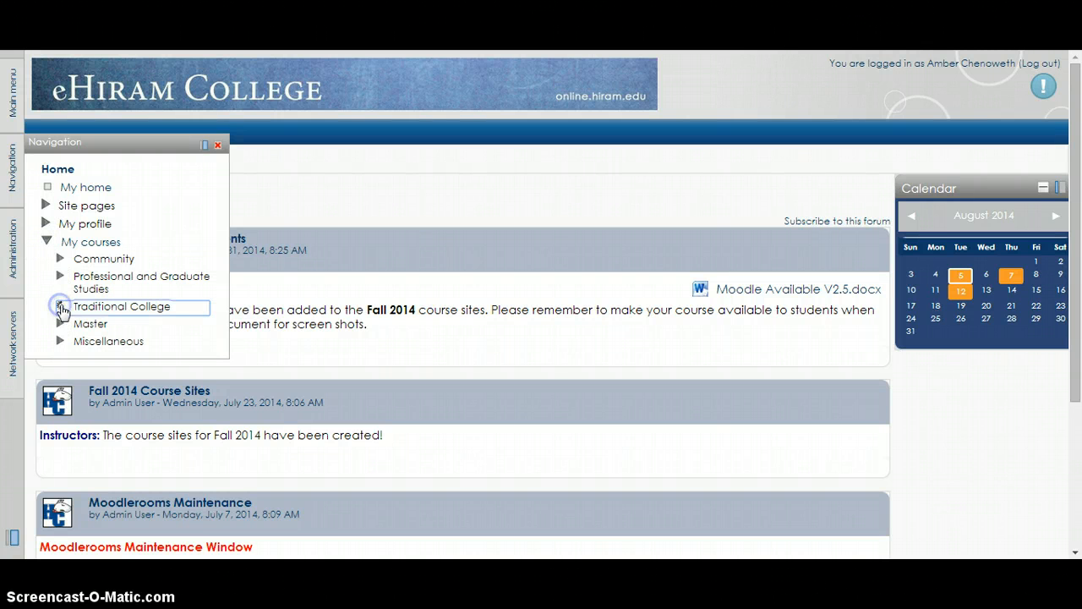
pyautogui.click(74, 323)
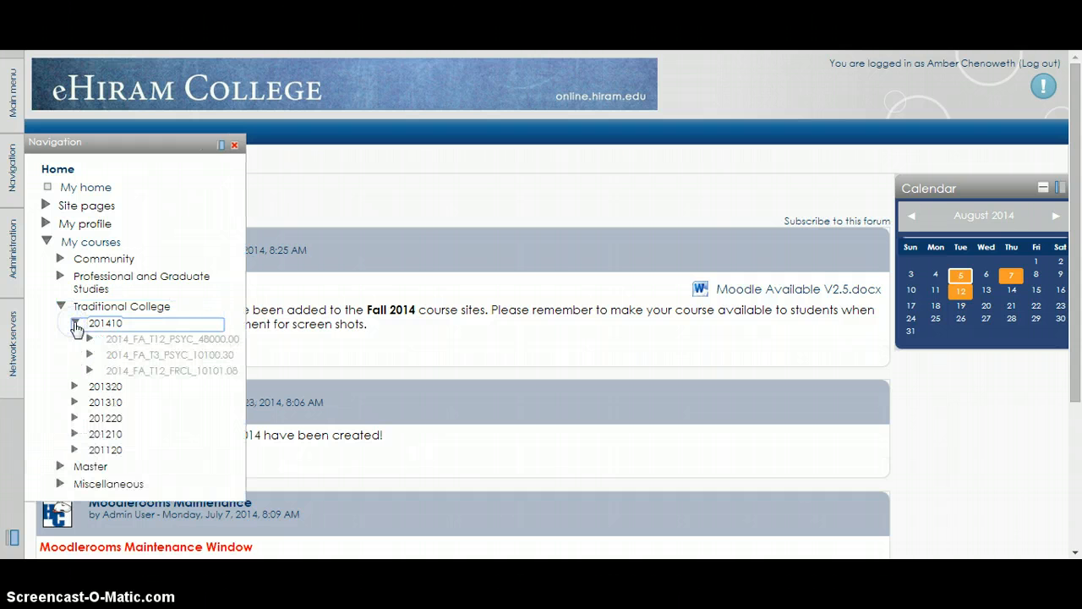
pyautogui.click(218, 340)
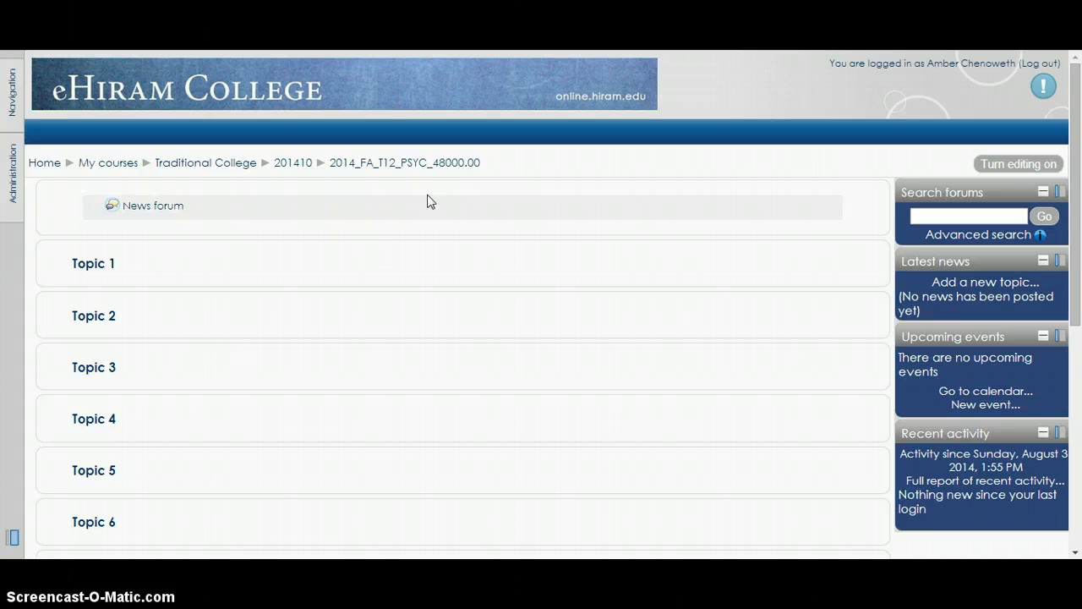
# - Open the course's settings for editing and expand all of the settings sections
pyautogui.moveTo(1077, 150)
pyautogui.mouseDown()
pyautogui.moveTo(1078, 340)
pyautogui.moveTo(1078, 139)
pyautogui.mouseUp()
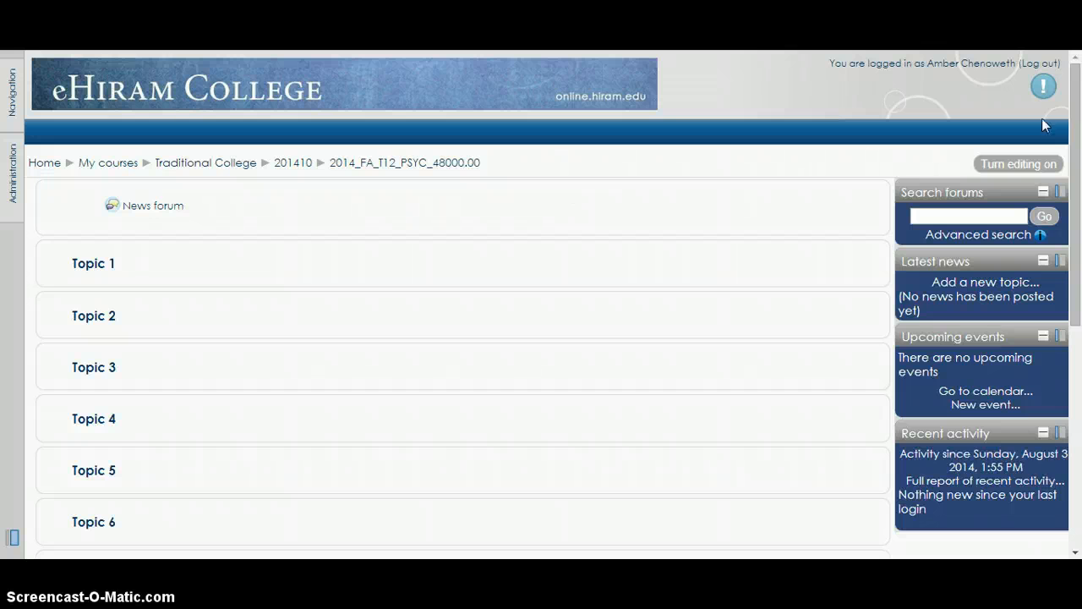
pyautogui.moveTo(1075, 85); pyautogui.dragTo(1077, 300)
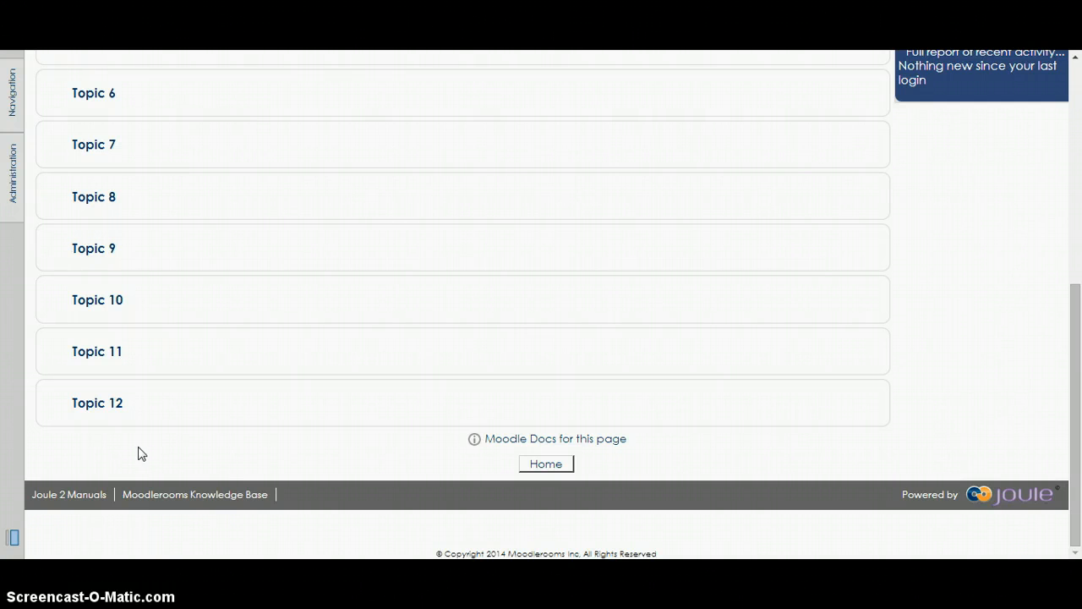
pyautogui.click(13, 175)
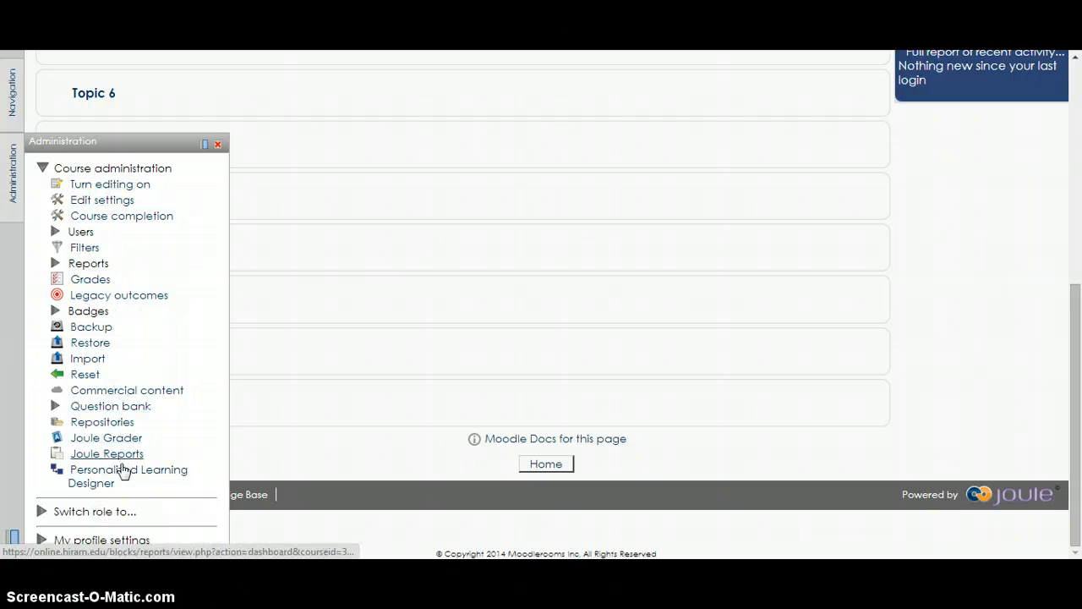
pyautogui.click(117, 208)
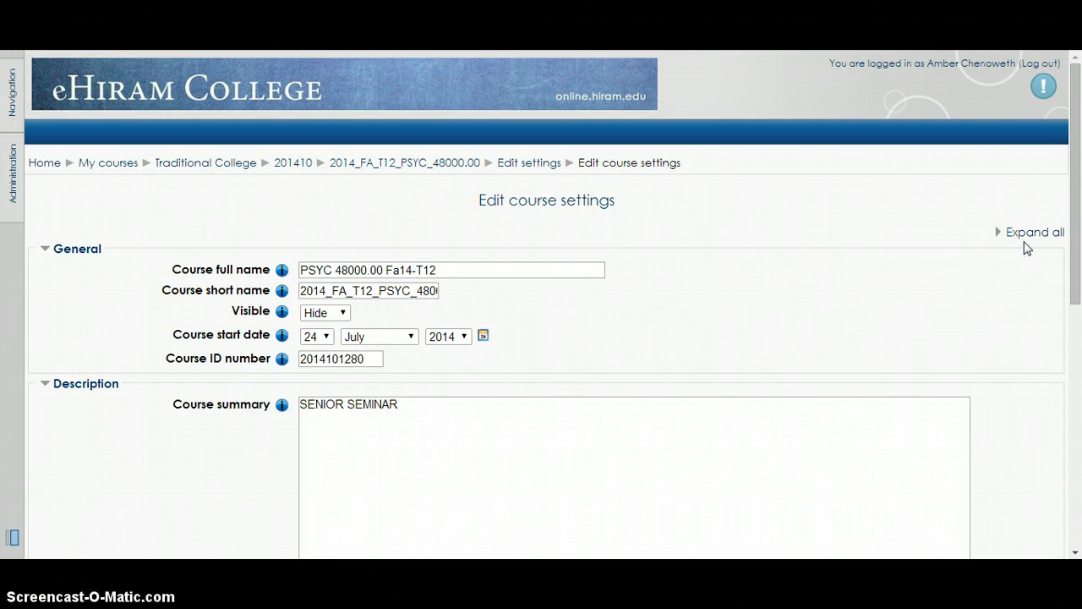
pyautogui.scroll(-4, 919, 279)
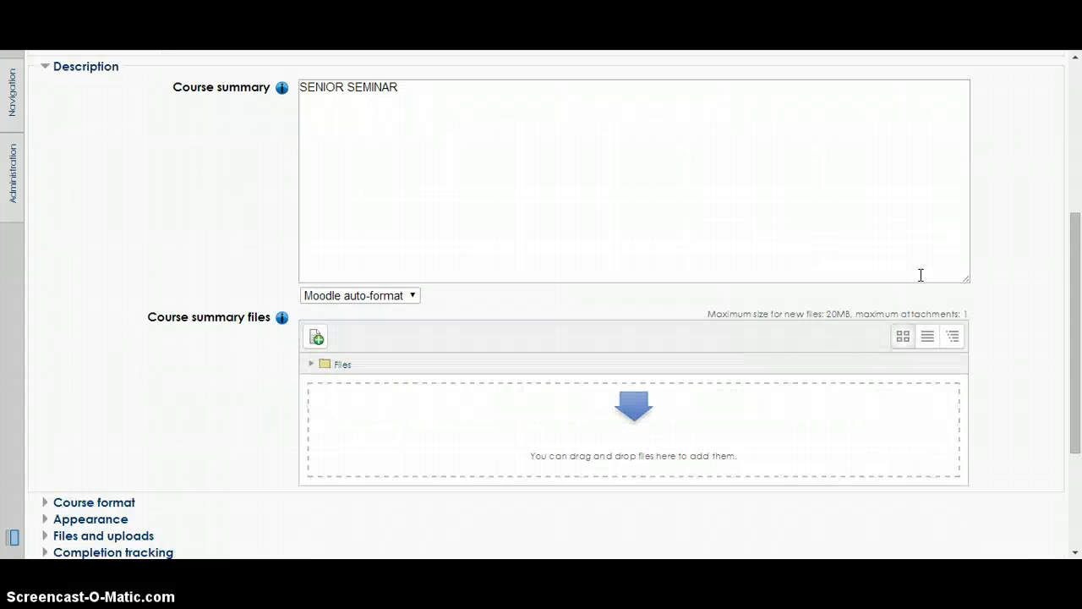
pyautogui.scroll(-1, 921, 274)
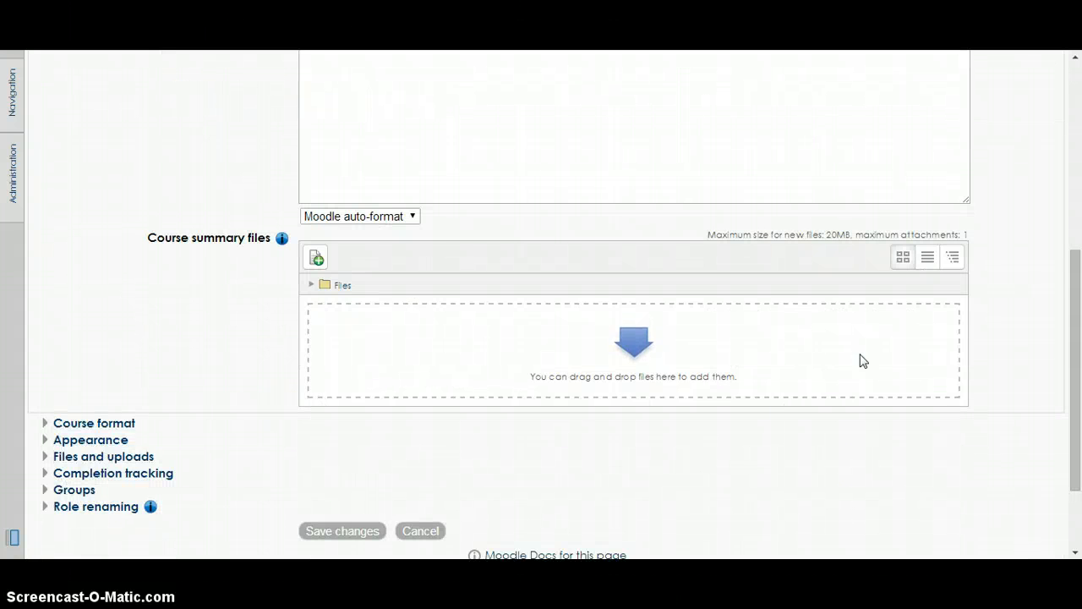
pyautogui.moveTo(1076, 289); pyautogui.dragTo(1061, 110)
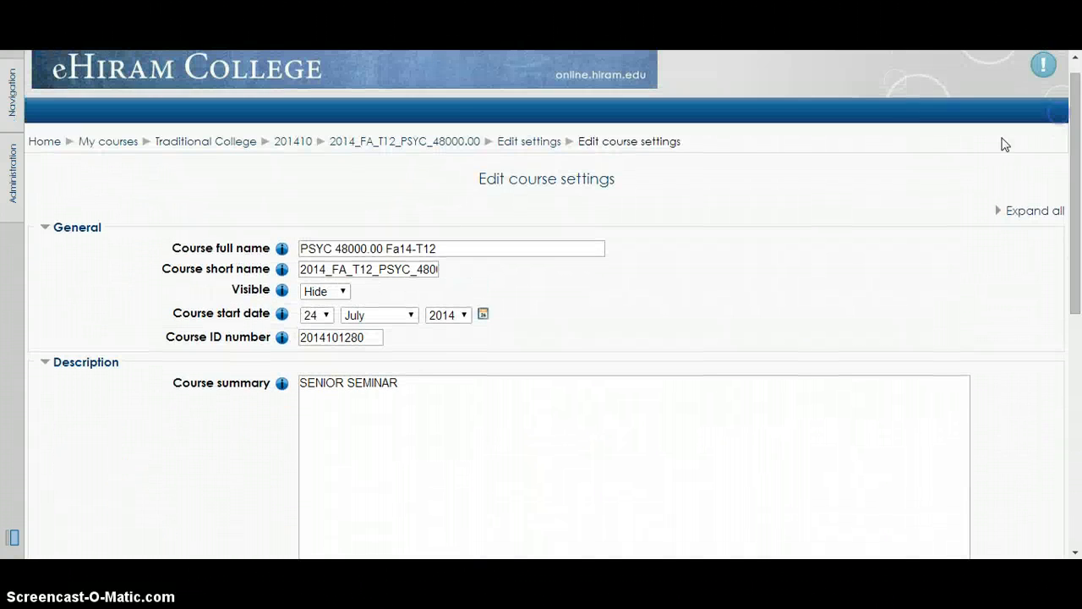
pyautogui.click(1040, 211)
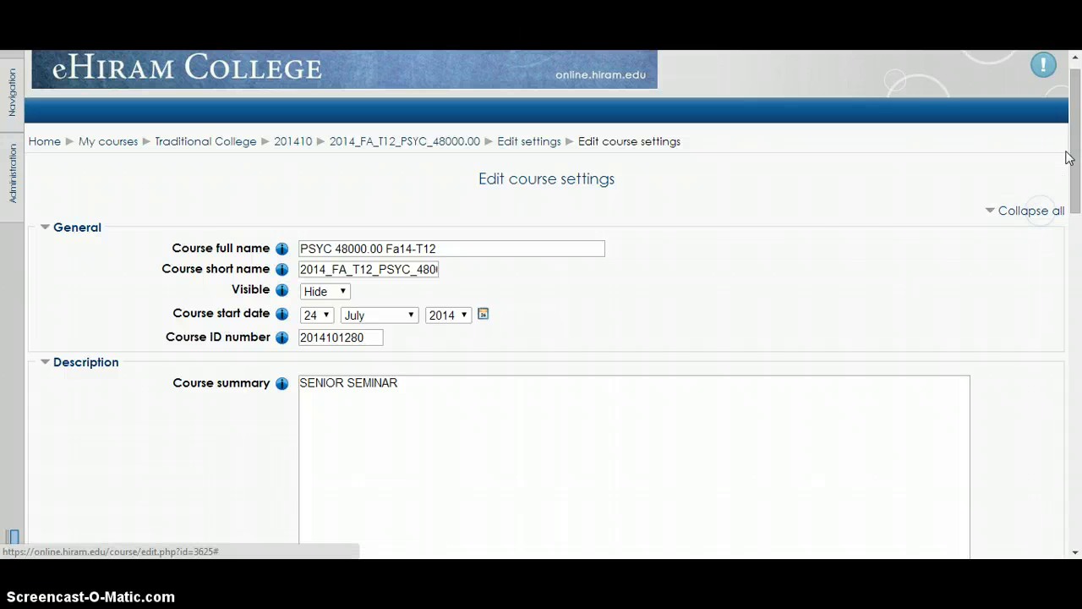
# - Read the help for the course format setting and examine the available formats and the remaining course settings
pyautogui.moveTo(1072, 159); pyautogui.dragTo(1073, 352)
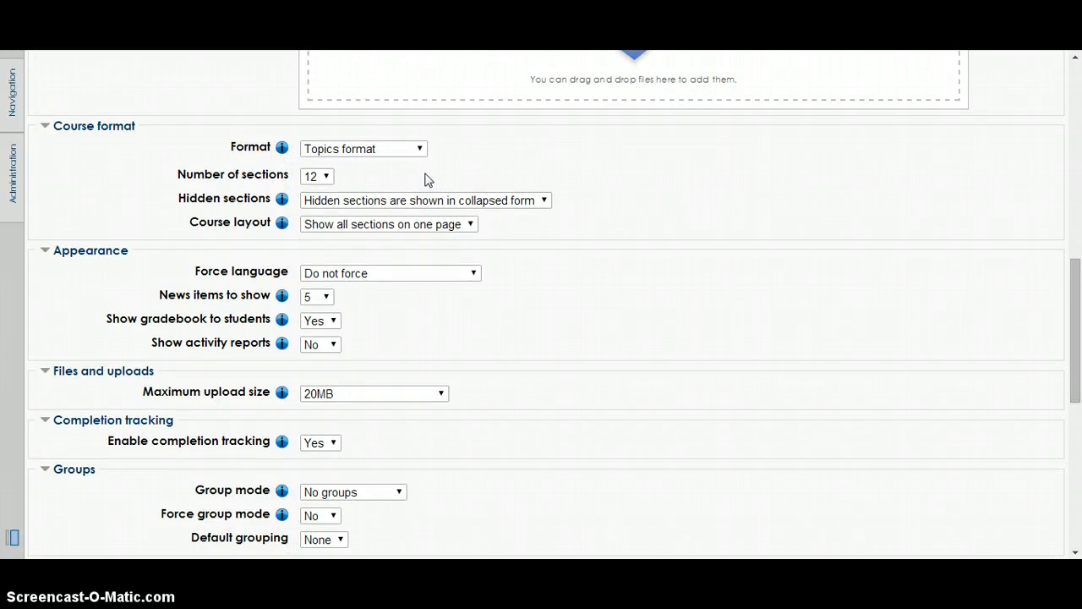
pyautogui.click(282, 150)
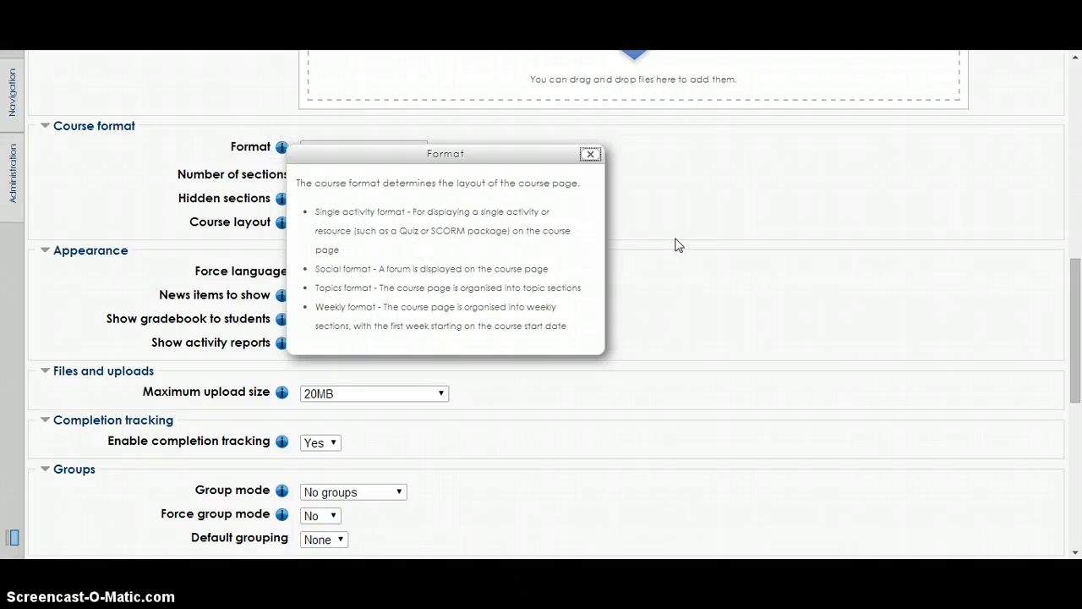
pyautogui.click(636, 200)
pyautogui.click(418, 150)
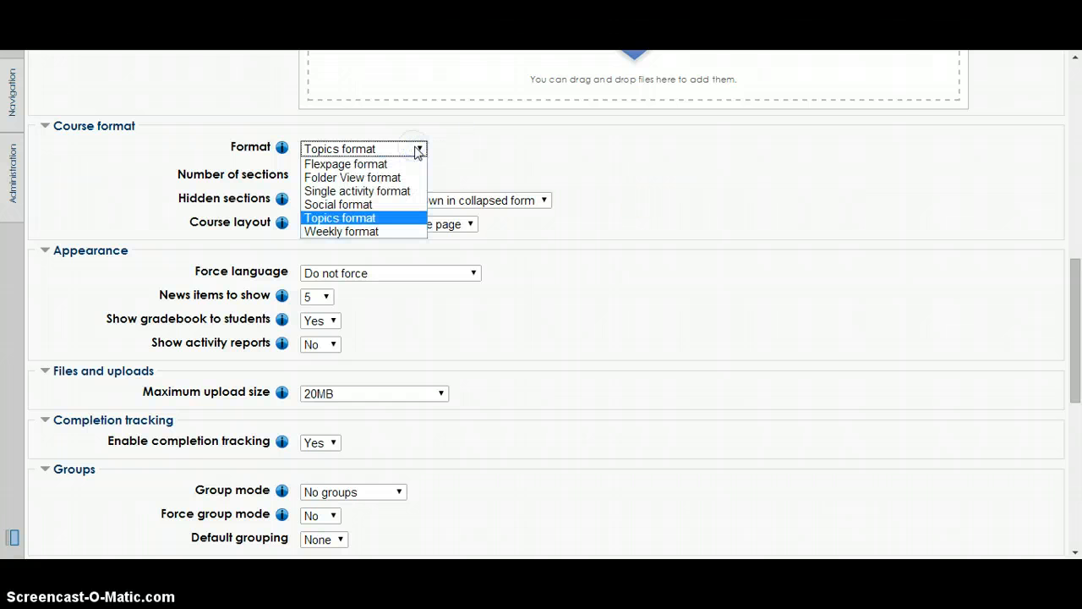
pyautogui.click(418, 149)
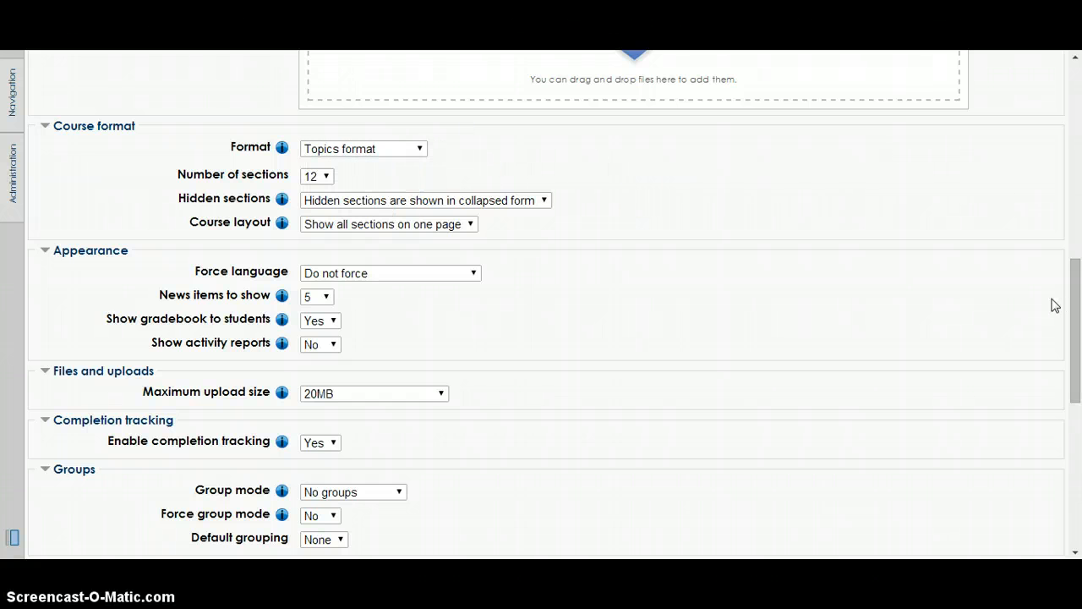
pyautogui.moveTo(1074, 284); pyautogui.dragTo(1075, 431)
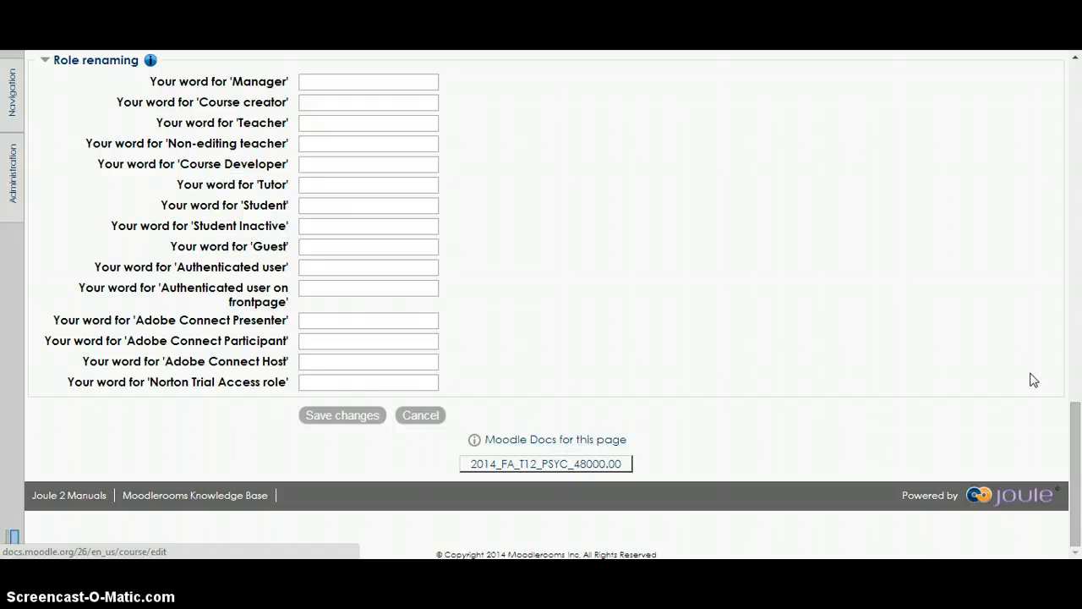
pyautogui.moveTo(1072, 289); pyautogui.dragTo(449, 258)
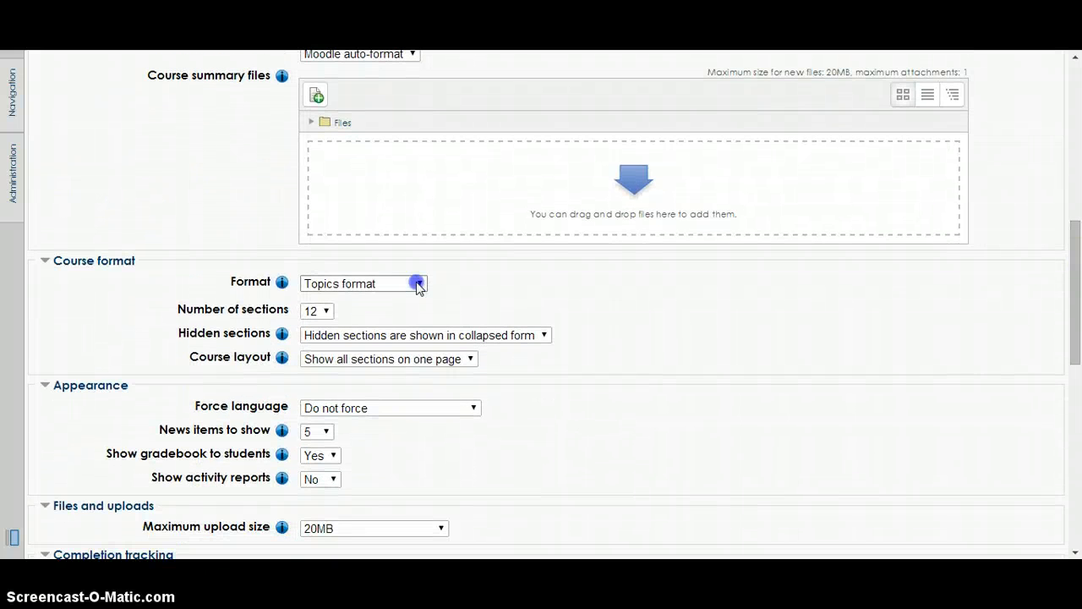
pyautogui.click(416, 283)
pyautogui.click(447, 286)
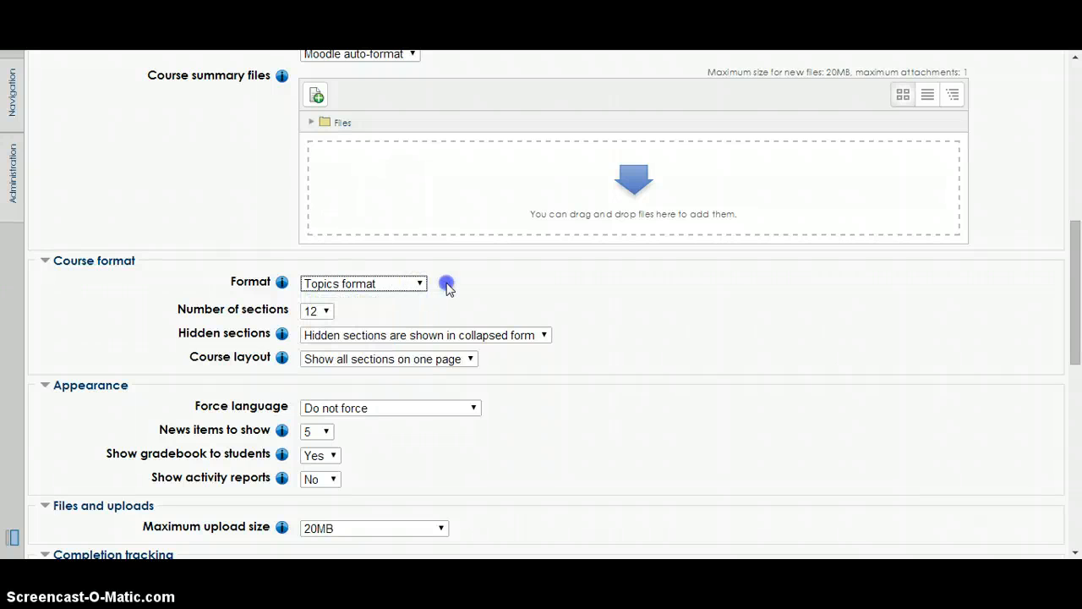
# - Set the number of course sections to 13 and save the course settings
pyautogui.click(329, 312)
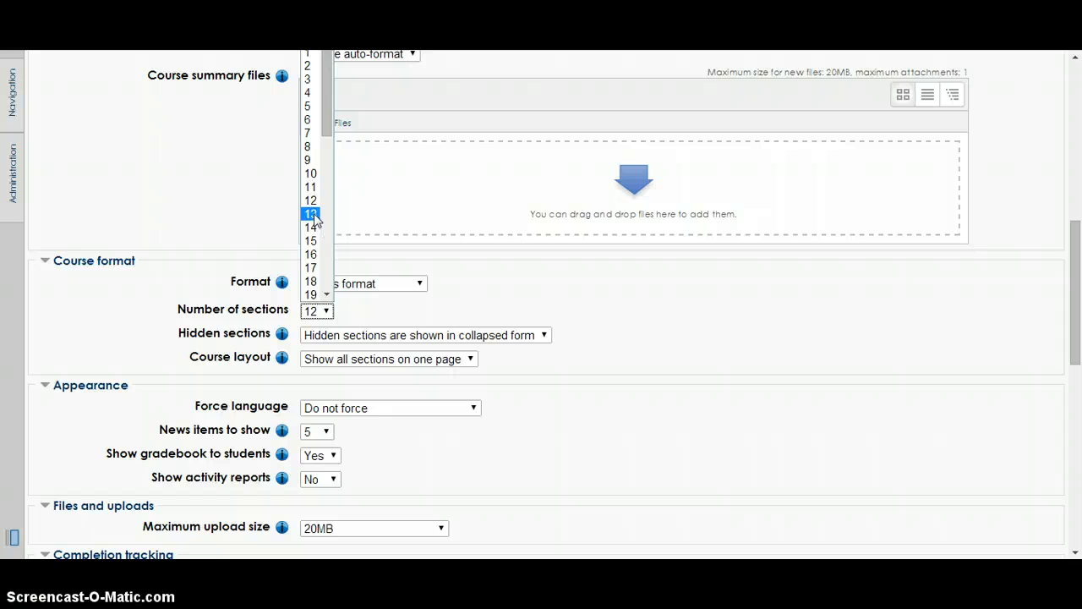
pyautogui.click(313, 214)
pyautogui.click(449, 295)
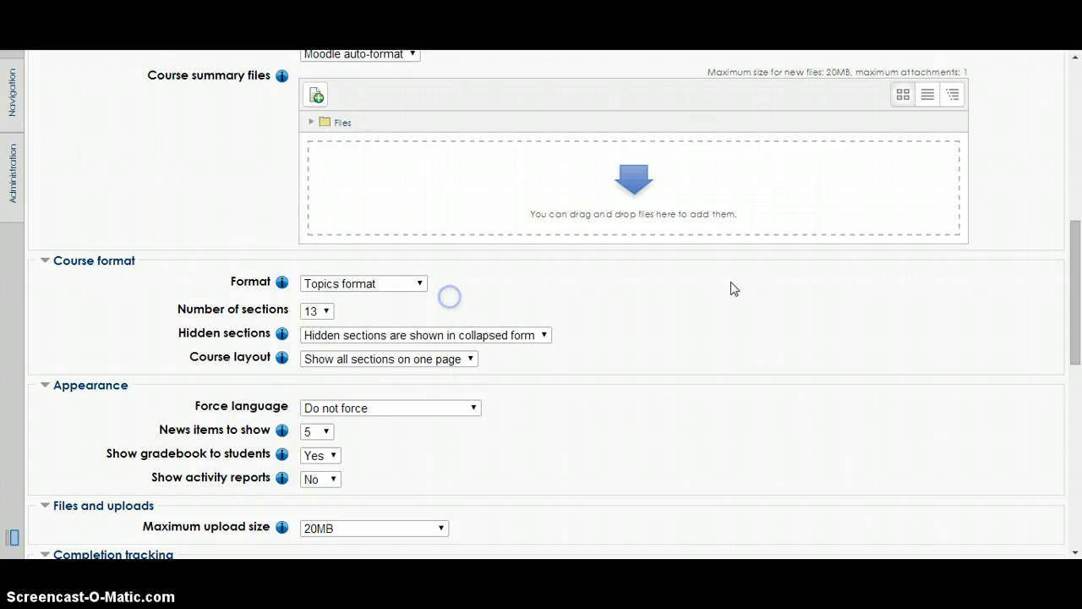
pyautogui.moveTo(1067, 300); pyautogui.dragTo(1073, 399)
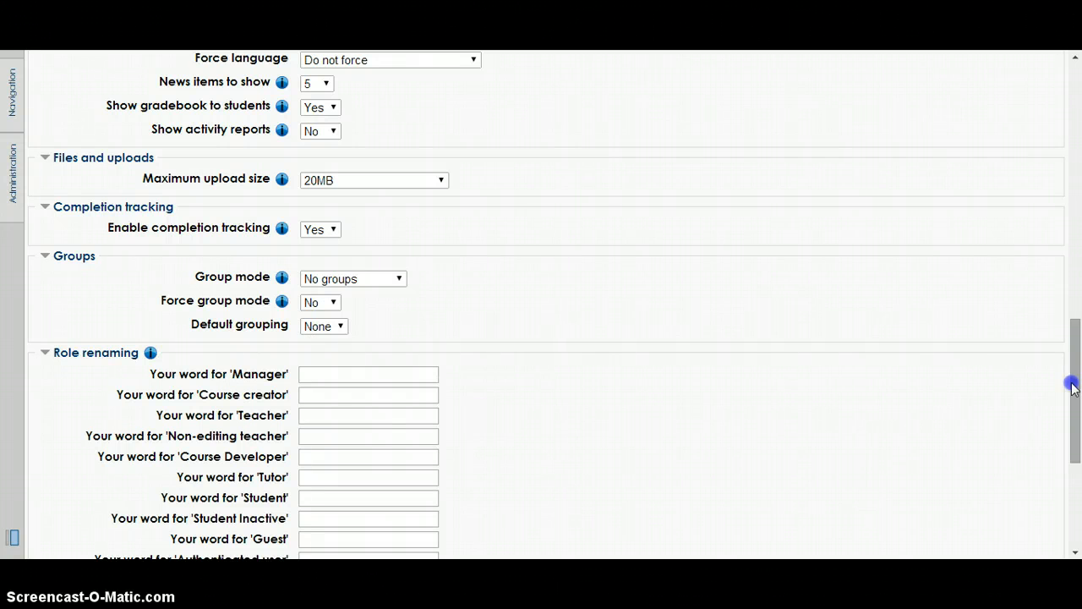
pyautogui.moveTo(1072, 385); pyautogui.dragTo(1073, 467)
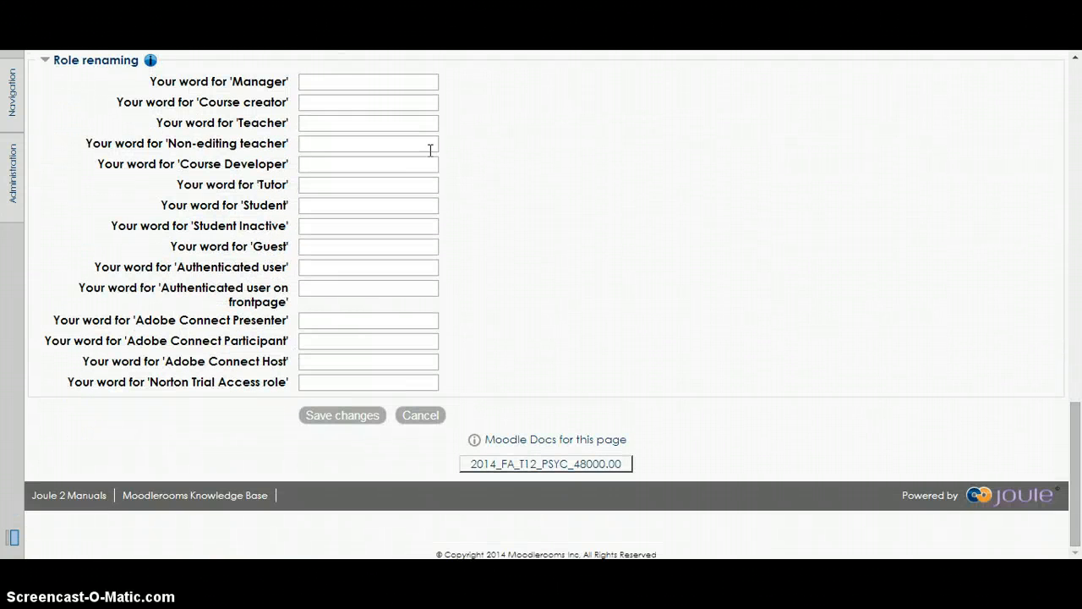
pyautogui.click(344, 418)
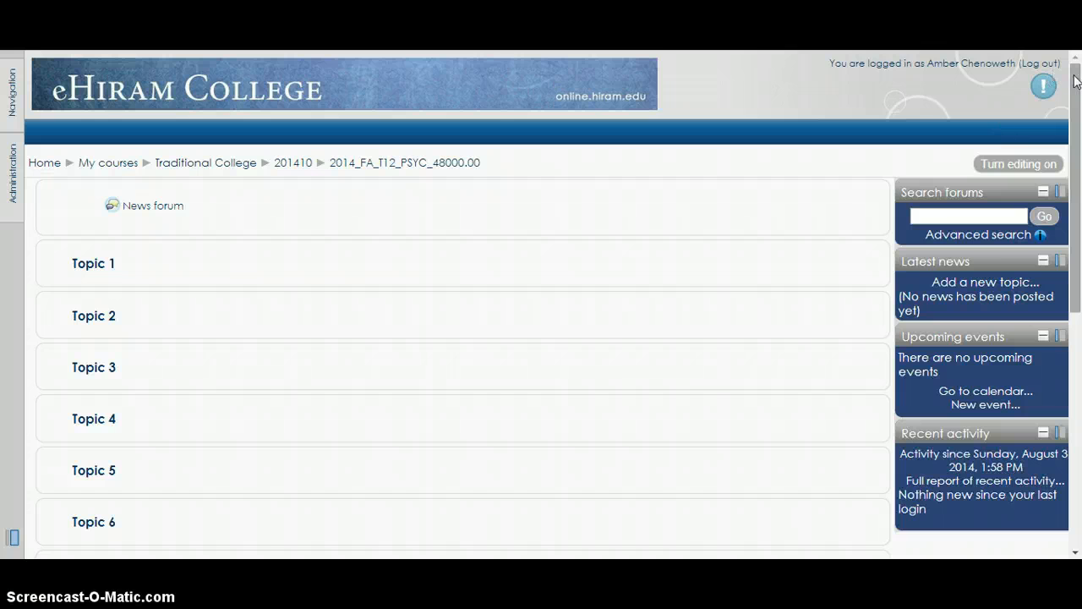
# - Check the topic sections on the course page and open the course's data import
pyautogui.moveTo(1078, 79); pyautogui.dragTo(1078, 314)
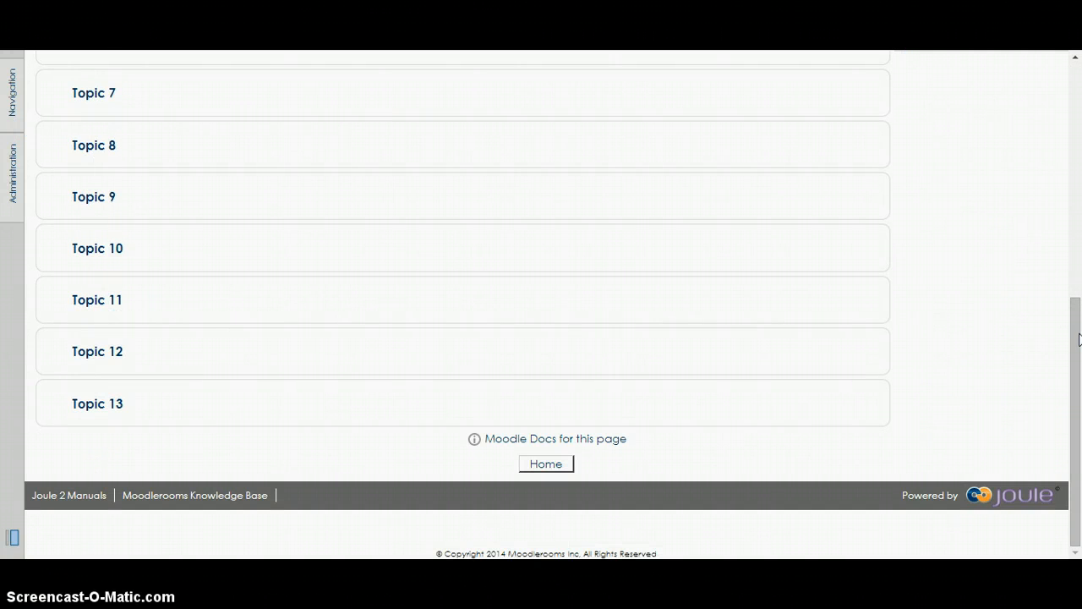
pyautogui.moveTo(1076, 447); pyautogui.dragTo(1061, 176)
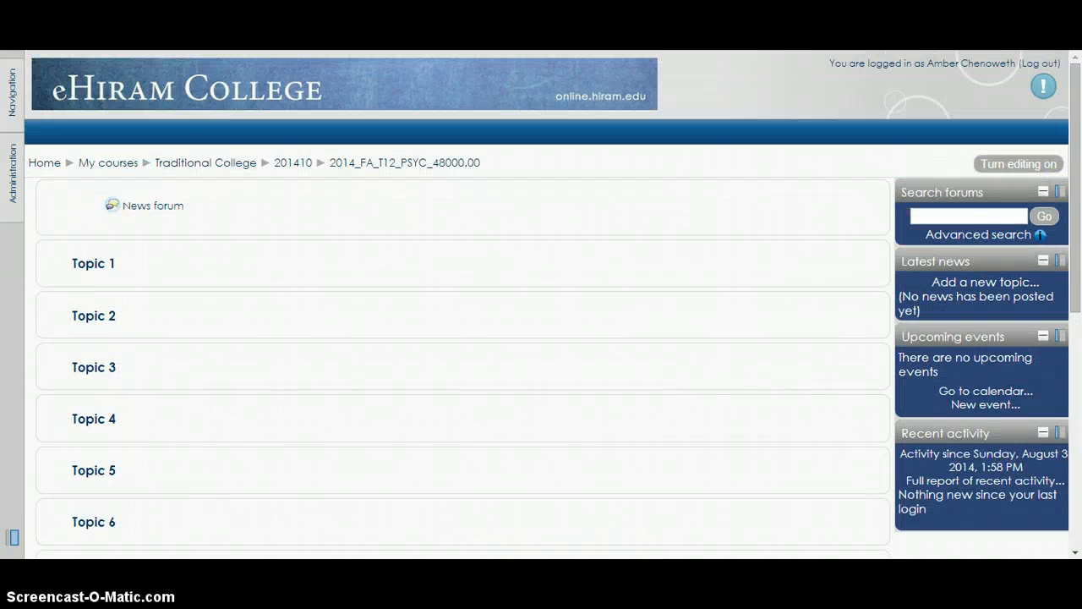
pyautogui.click(10, 186)
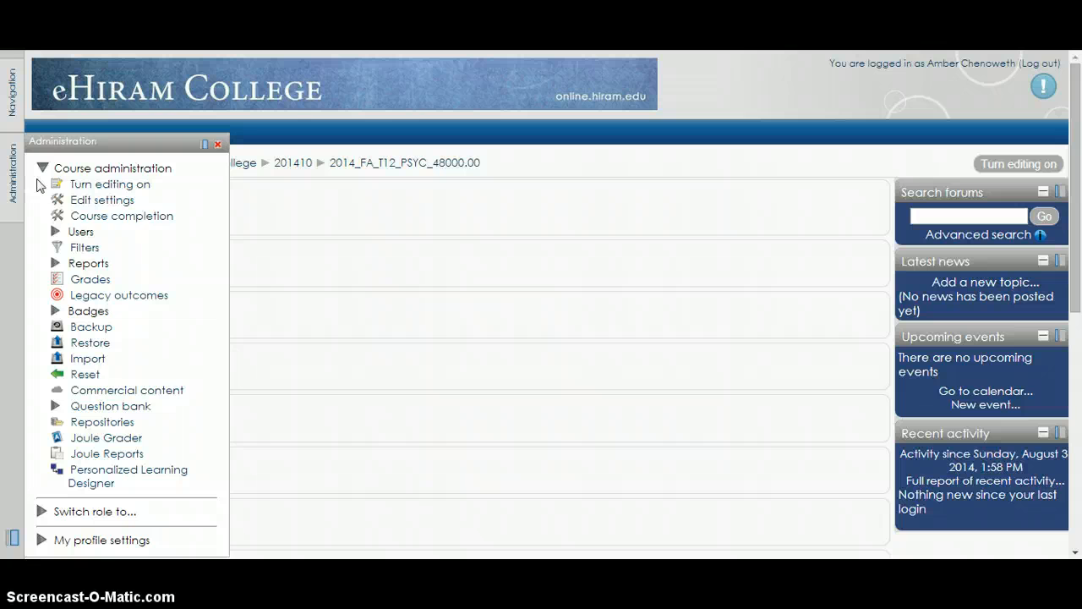
pyautogui.click(95, 362)
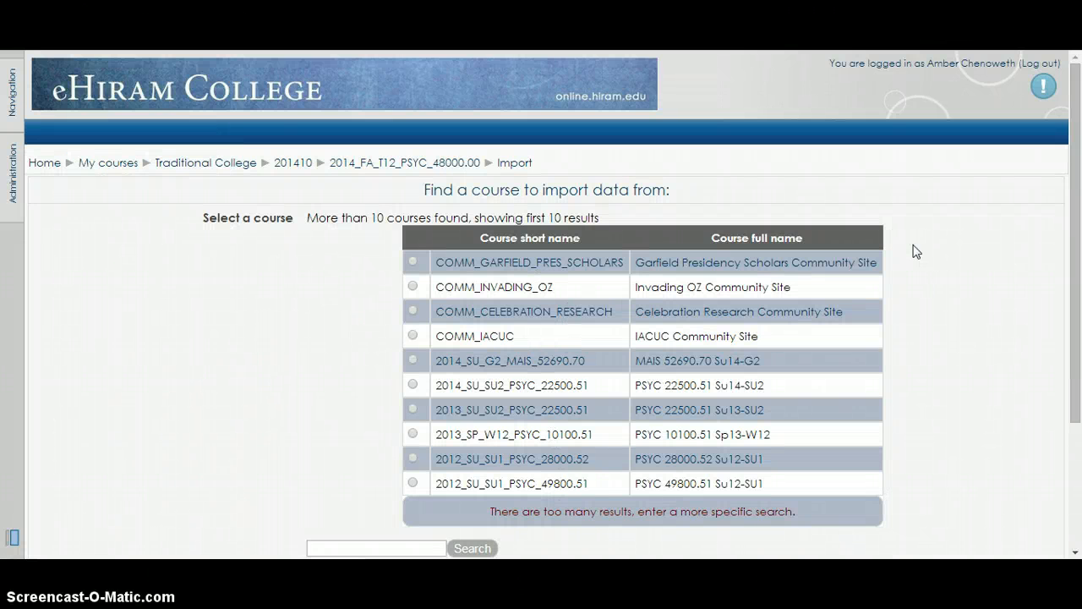
# - Search the courses available for import for "psyc 48000"
pyautogui.moveTo(1076, 166); pyautogui.dragTo(1054, 311)
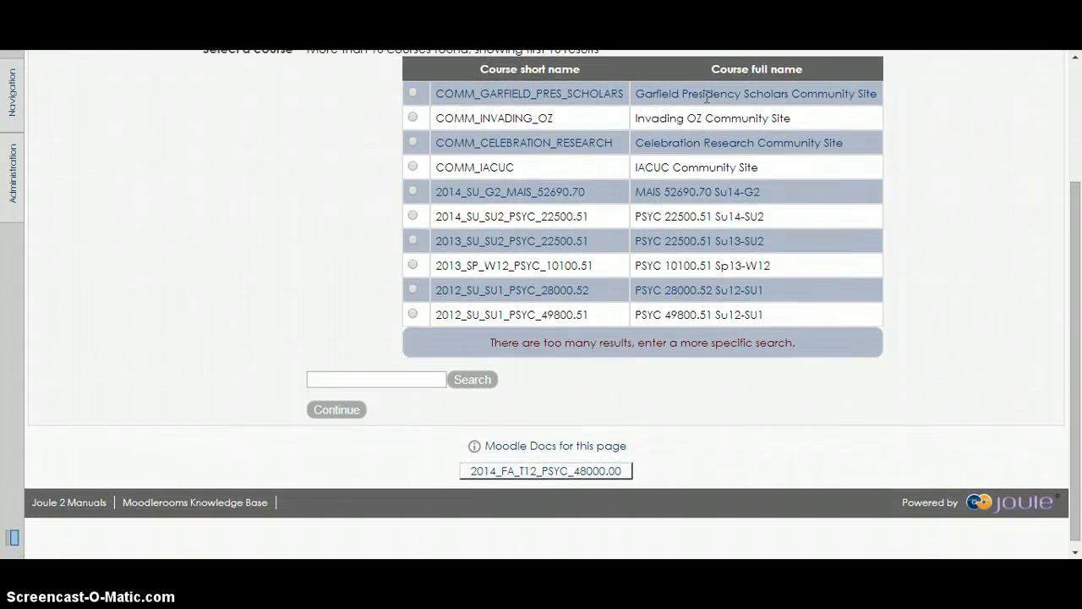
pyautogui.click(381, 380)
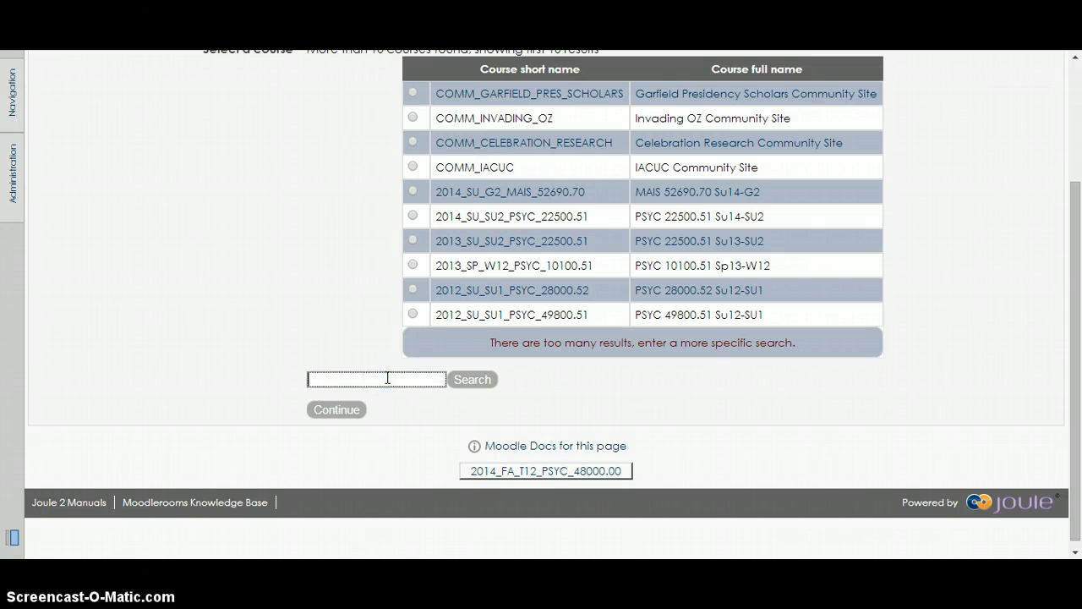
pyautogui.write('psyc 48000')
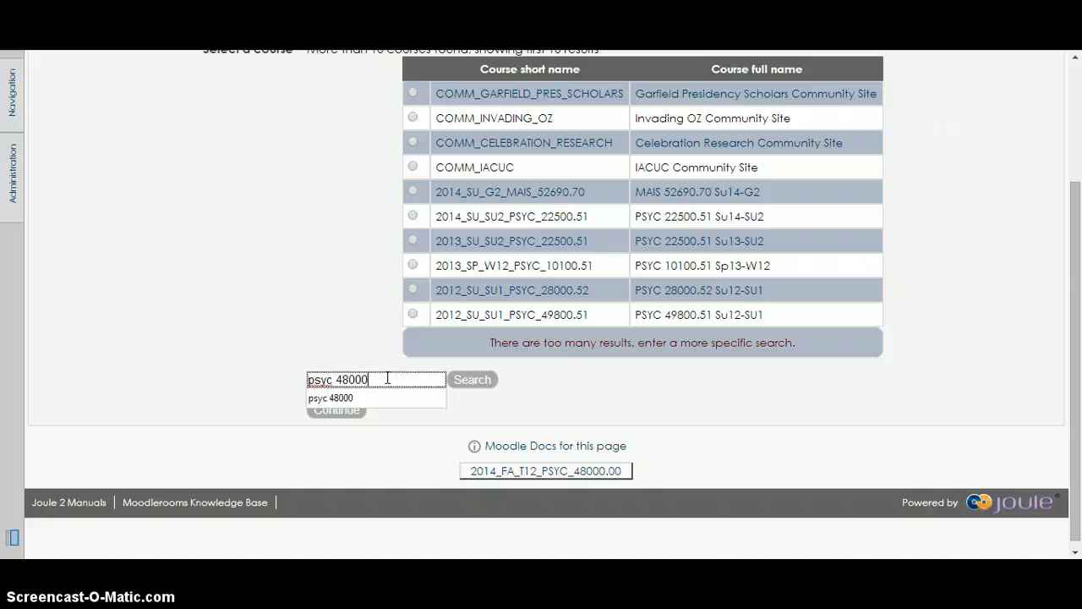
pyautogui.click(478, 380)
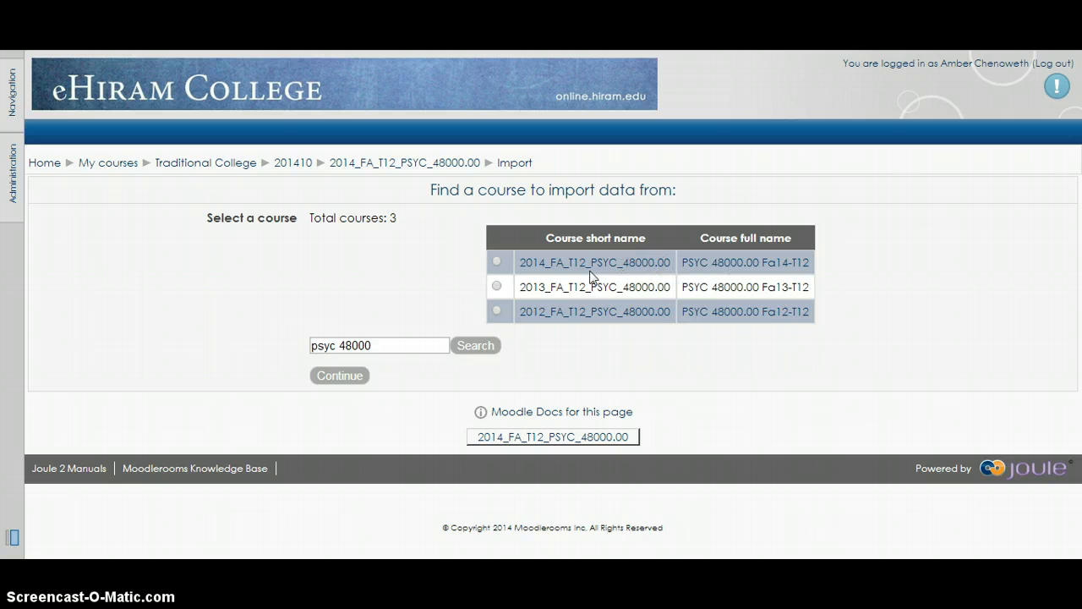
# - Choose 2013_FA_T12_PSYC_48000.00 as the import source and accept the default initial settings
pyautogui.click(497, 288)
pyautogui.click(351, 378)
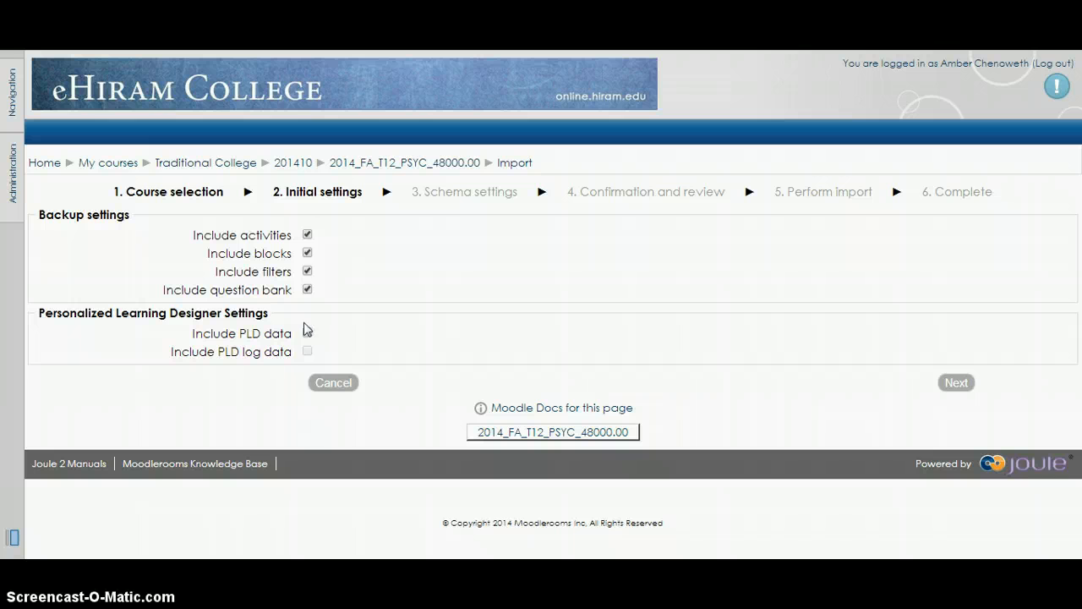
pyautogui.click(966, 384)
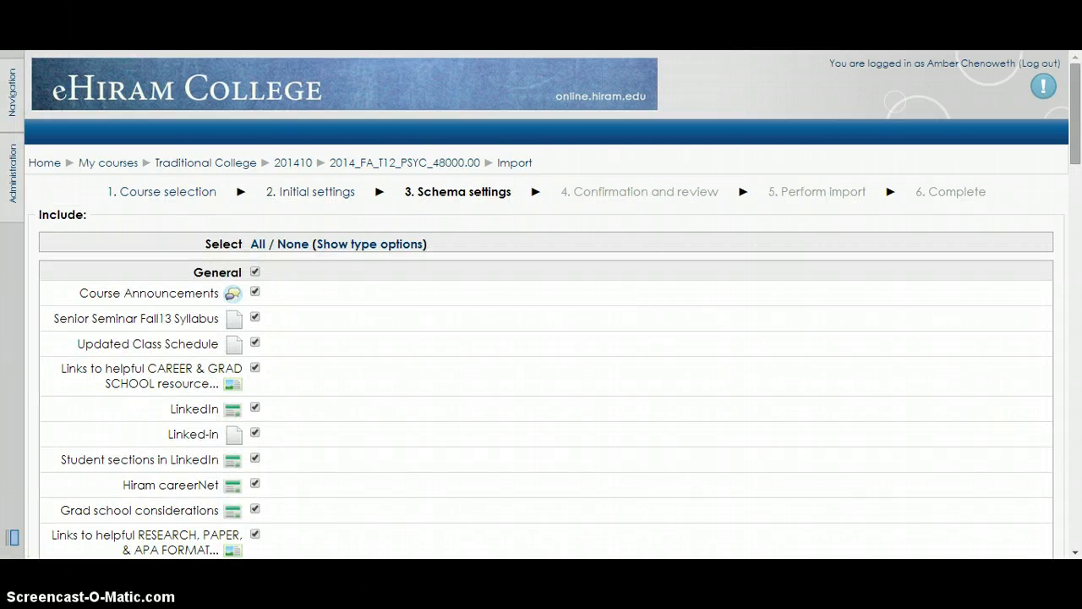
# - Exclude Course Announcements, Senior Seminar Fall13 Syllabus and Updated Class Schedule from the General section of the import
pyautogui.moveTo(1076, 97)
pyautogui.mouseDown()
pyautogui.moveTo(1076, 433)
pyautogui.moveTo(1053, 251)
pyautogui.moveTo(1061, 91)
pyautogui.mouseUp()
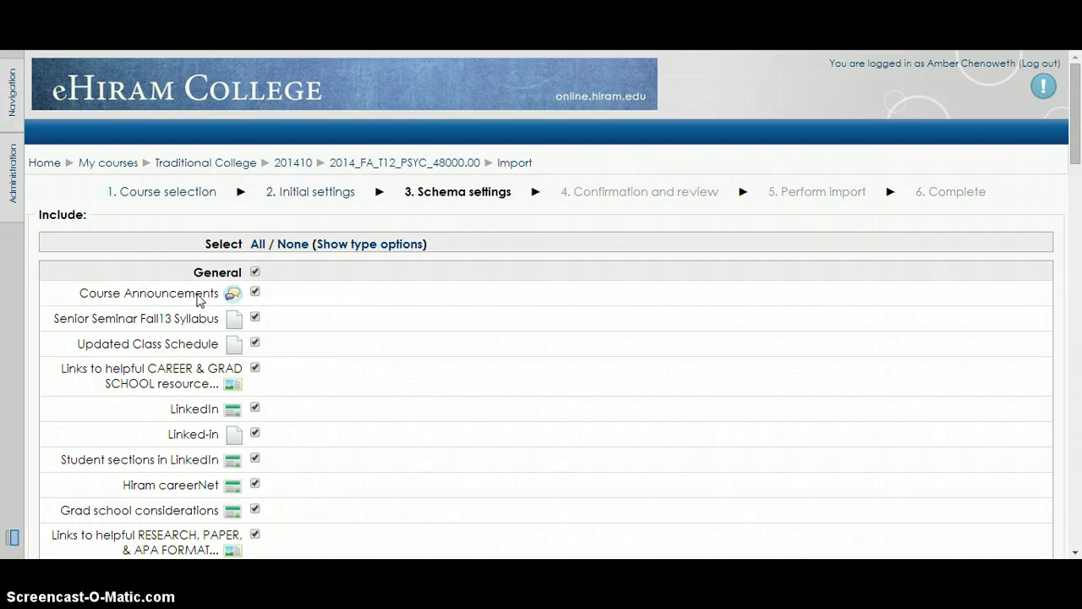
pyautogui.click(255, 292)
pyautogui.scroll(-1, 380, 300)
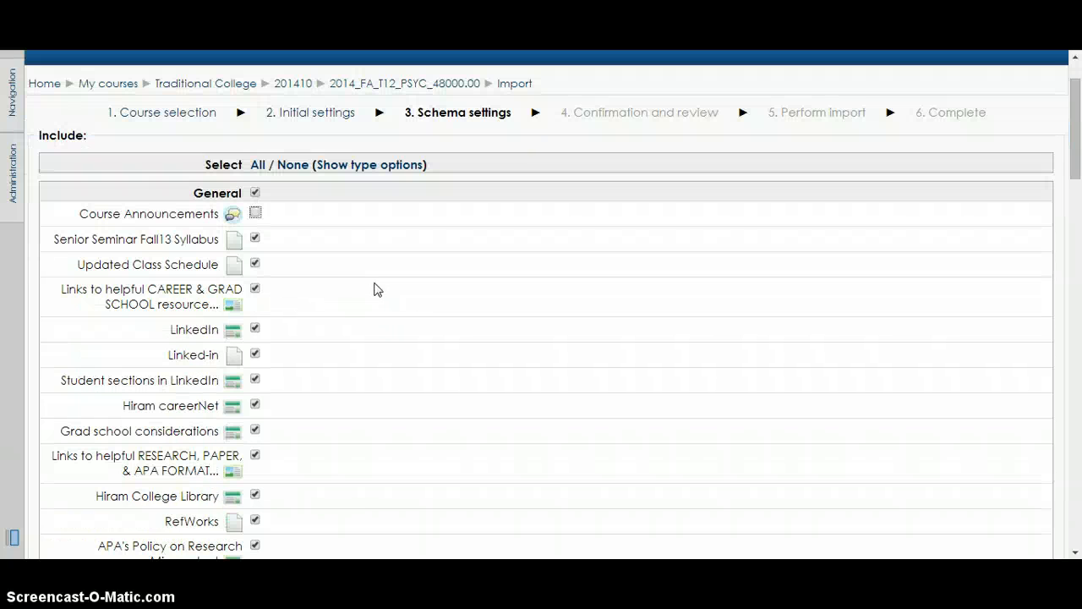
pyautogui.click(255, 240)
pyautogui.click(257, 264)
pyautogui.scroll(-1, 361, 292)
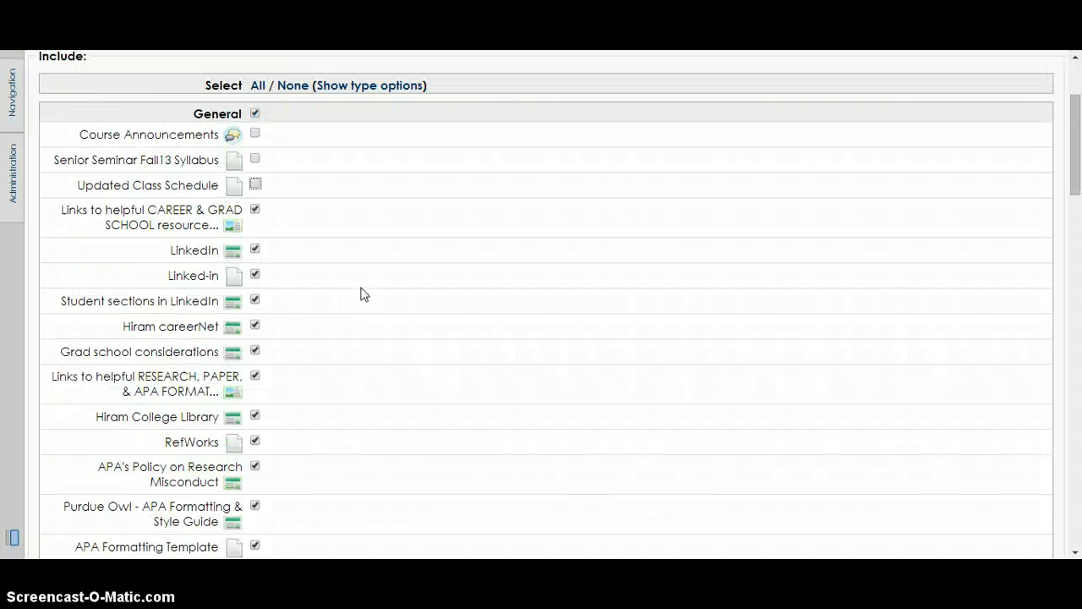
# - Keep all remaining General items and weekly sections included and proceed to the import's confirmation and review
pyautogui.scroll(-1, 331, 293)
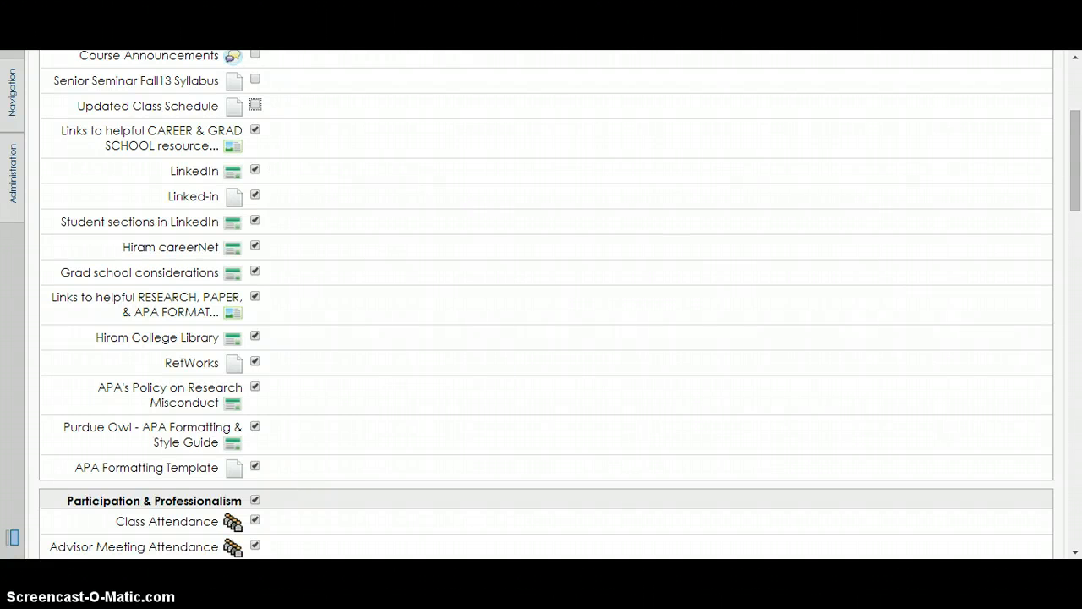
pyautogui.moveTo(1075, 212); pyautogui.dragTo(1077, 253)
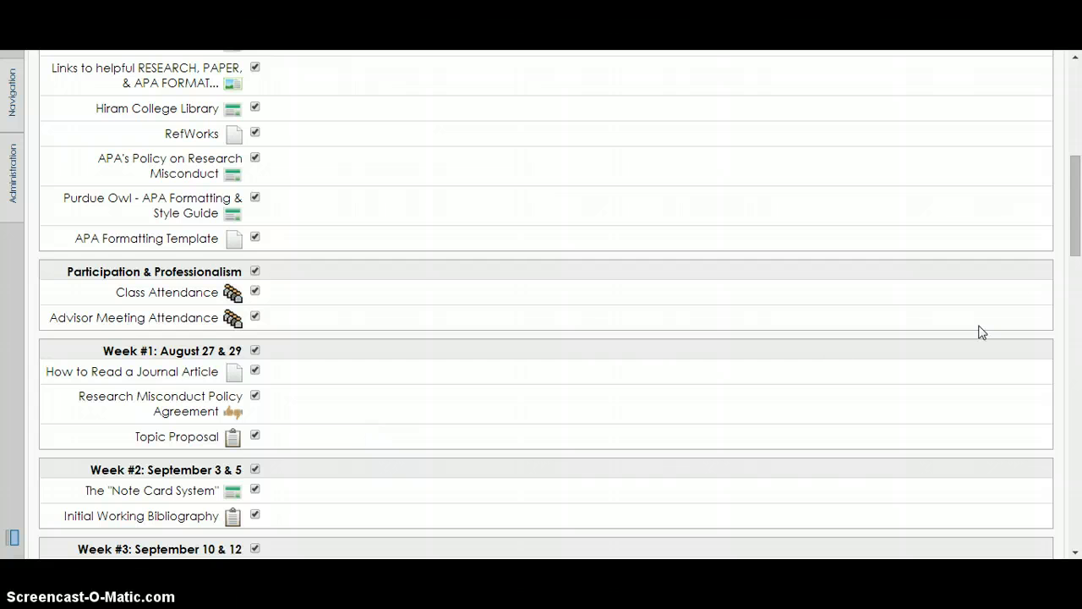
pyautogui.moveTo(1077, 257); pyautogui.dragTo(1077, 537)
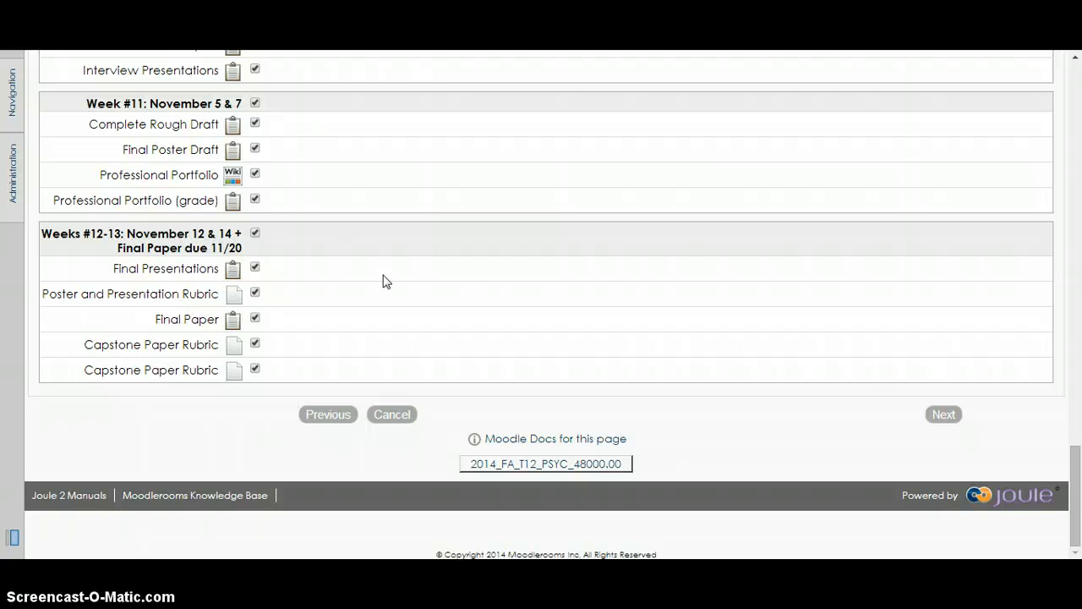
pyautogui.click(954, 415)
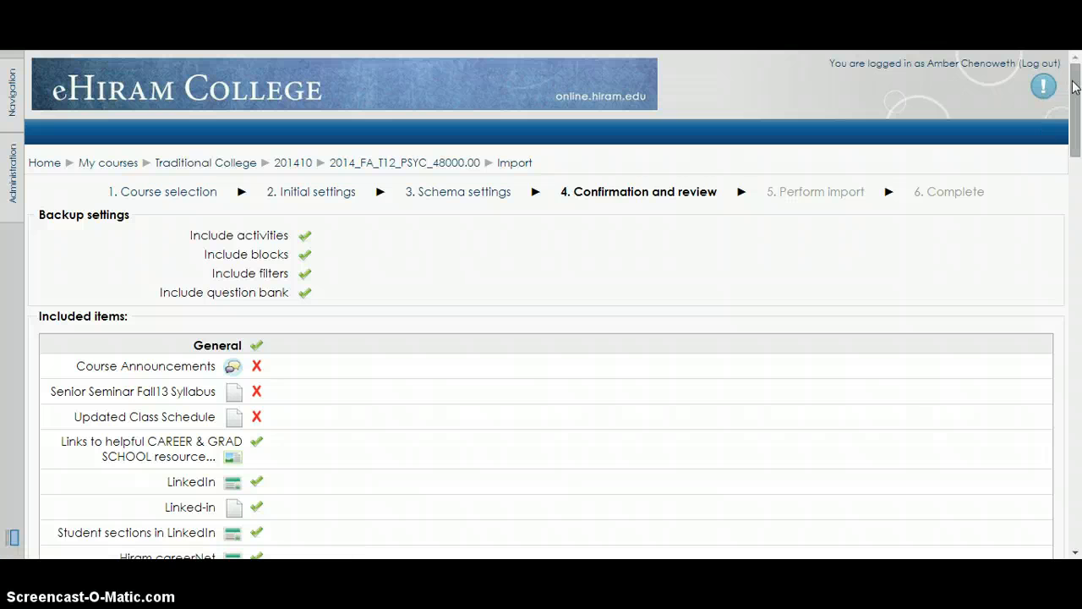
# - Review the included and excluded items through the final weeks and perform the import
pyautogui.scroll(-2, 1078, 88)
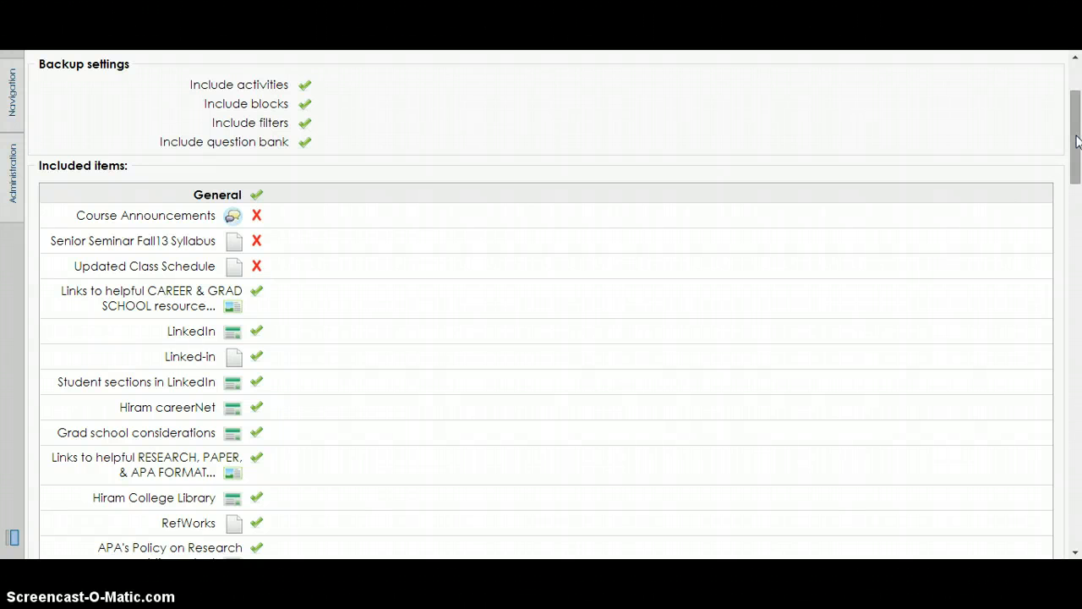
pyautogui.moveTo(1076, 142); pyautogui.dragTo(1076, 500)
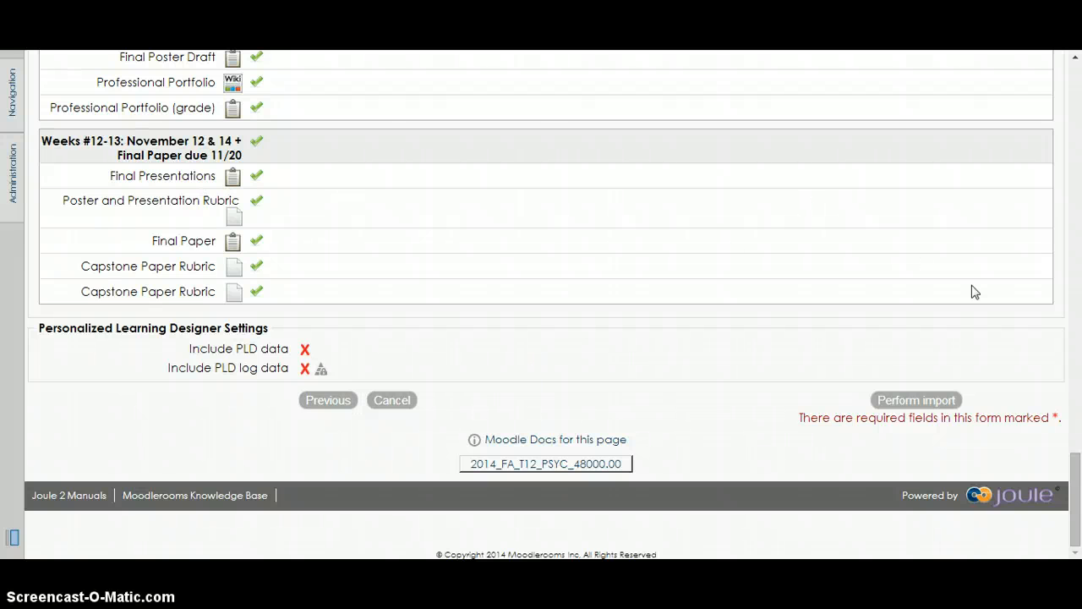
pyautogui.click(922, 405)
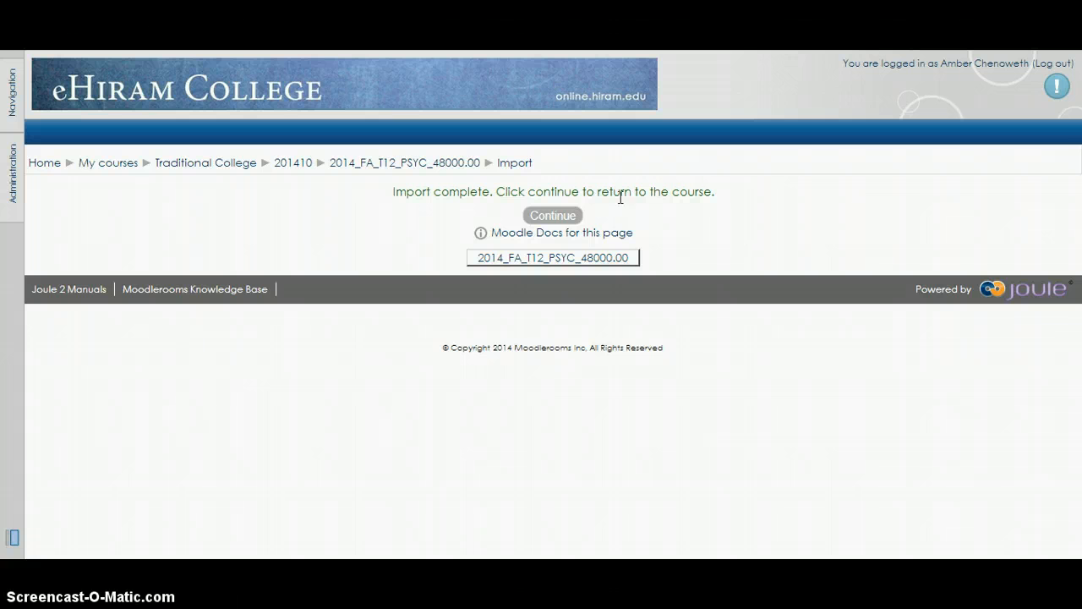
# - Return to the 2014_FA_T12_PSYC_48000.00 course page and turn editing on
pyautogui.click(565, 216)
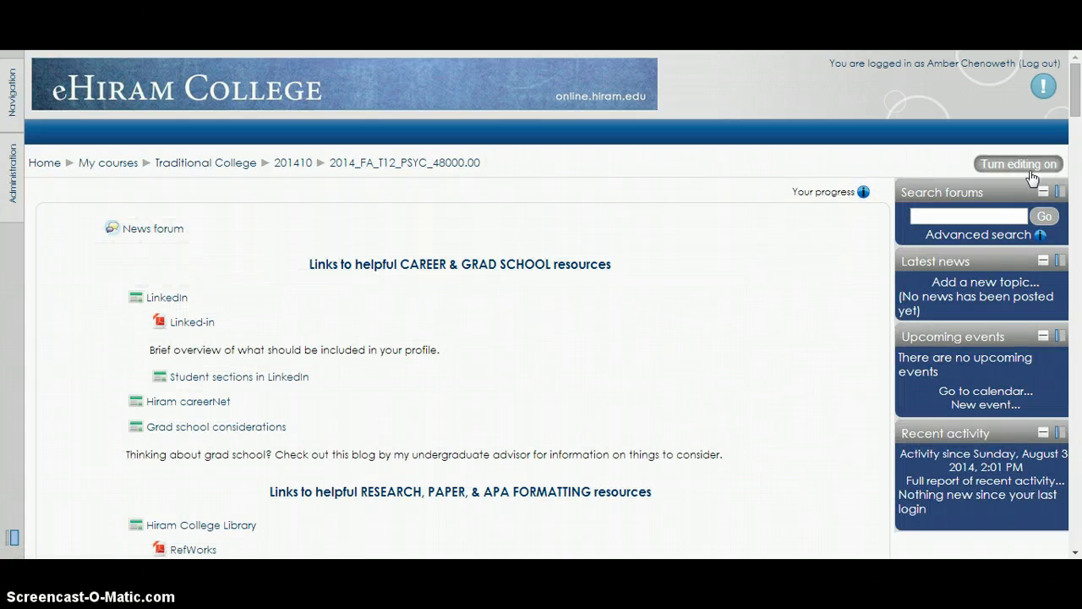
pyautogui.moveTo(1076, 98)
pyautogui.mouseDown()
pyautogui.moveTo(1078, 166)
pyautogui.moveTo(1078, 95)
pyautogui.mouseUp()
pyautogui.click(1021, 165)
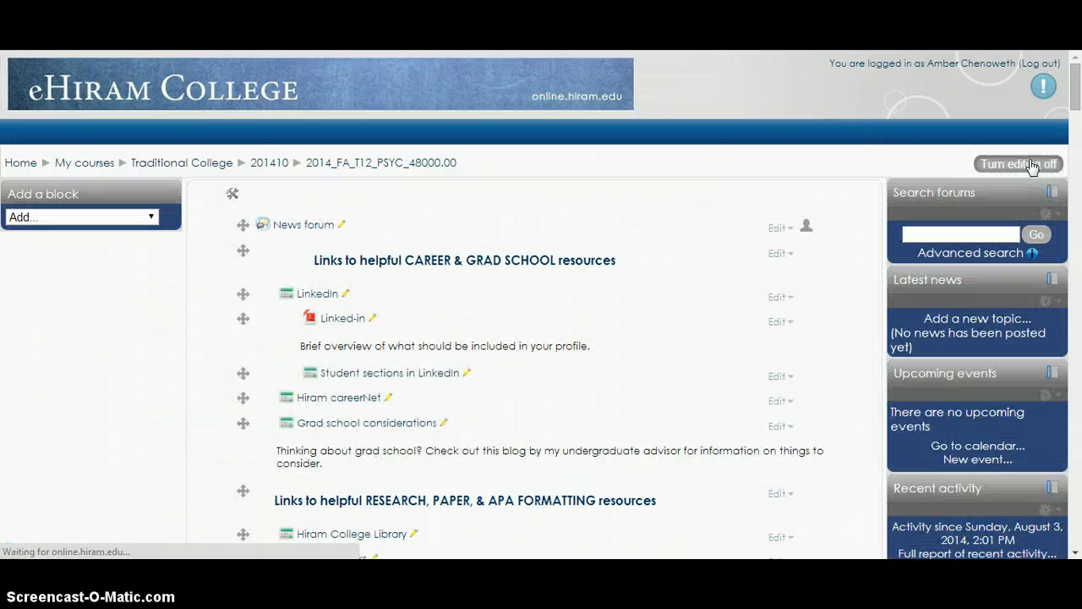
# - Examine the editing actions offered for the "Links to helpful CAREER & GRAD SCHOOL resources" label without applying any
pyautogui.moveTo(1077, 85); pyautogui.dragTo(1077, 101)
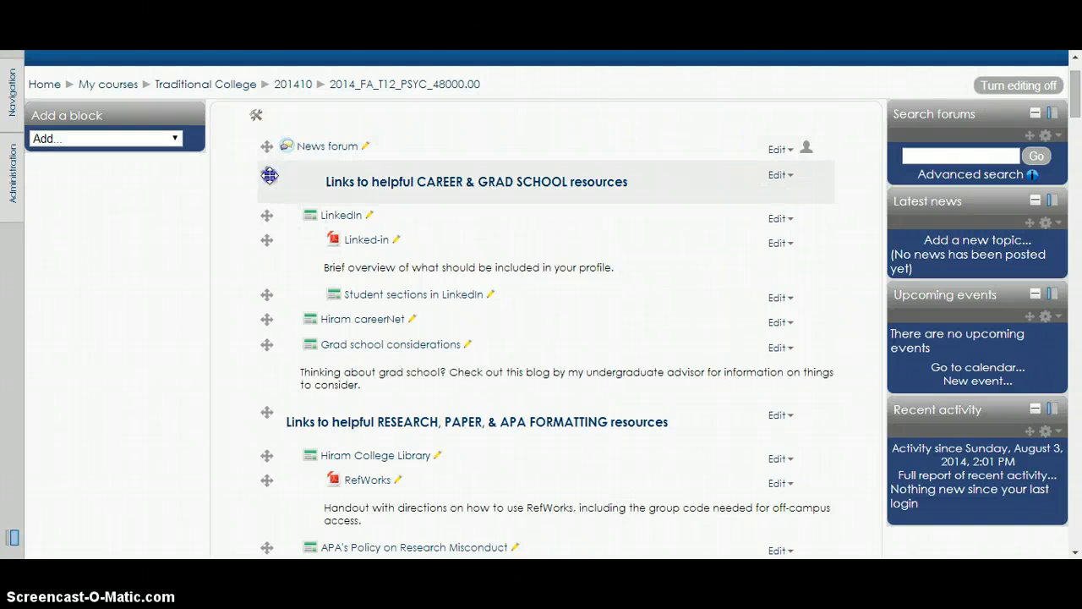
pyautogui.moveTo(269, 175)
pyautogui.mouseDown()
pyautogui.moveTo(266, 234)
pyautogui.moveTo(269, 174)
pyautogui.mouseUp()
pyautogui.click(790, 178)
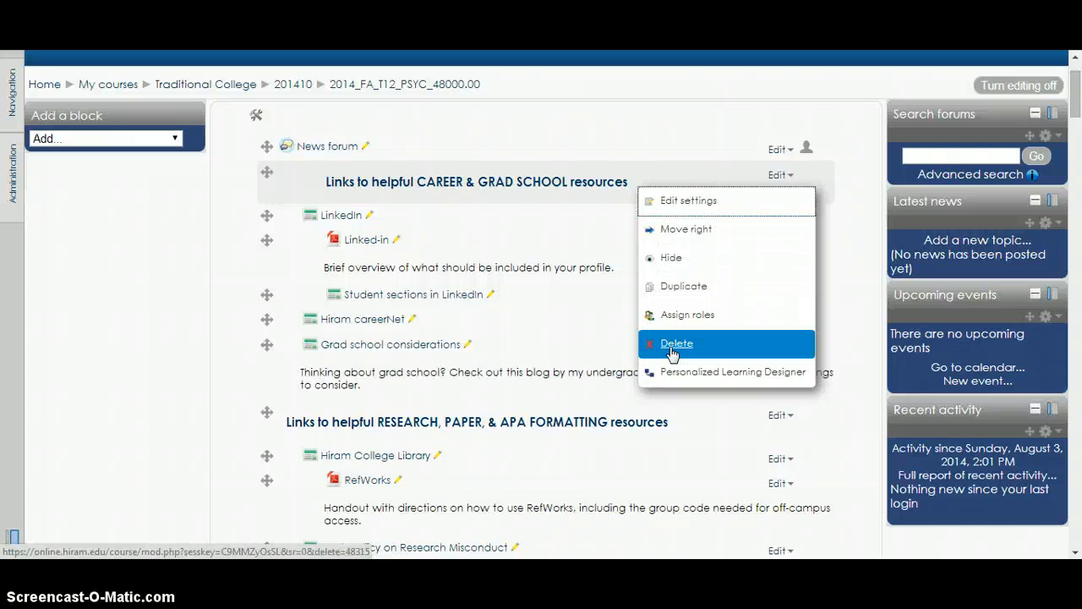
pyautogui.click(863, 165)
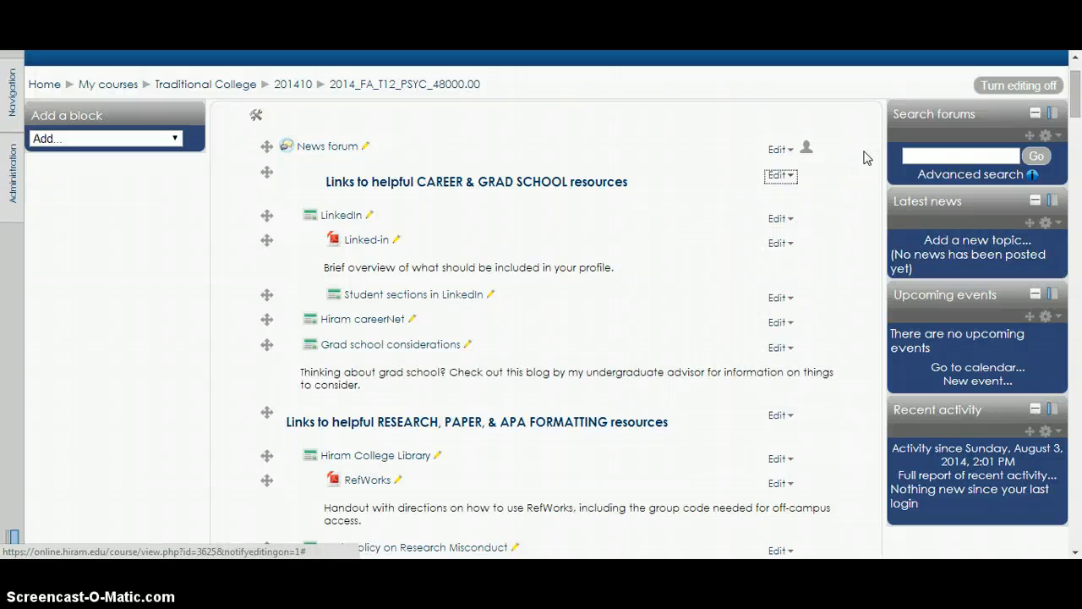